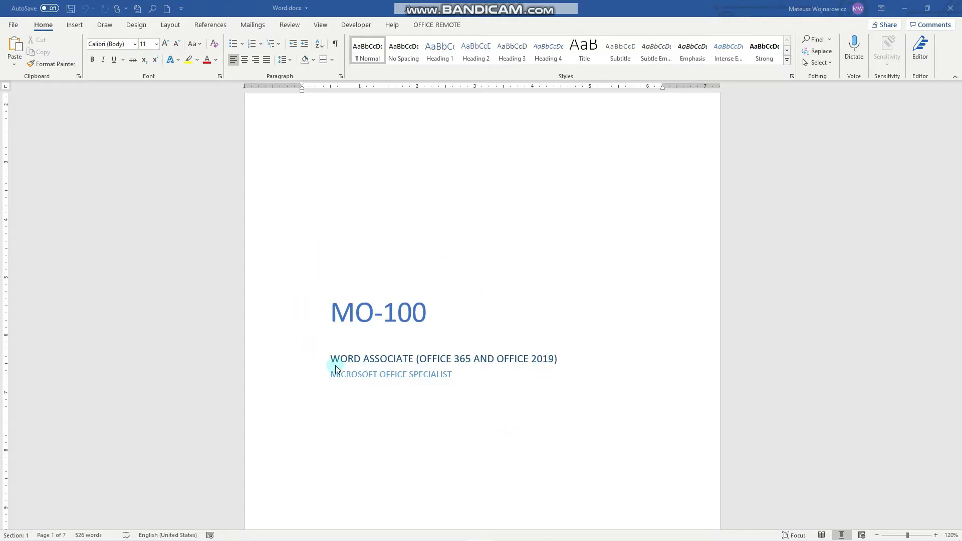
# - Save Word.docx with the page-2 numbered objectives list (1.1 to 1.4.3) in view
pyautogui.scroll(-10, 511, 373)
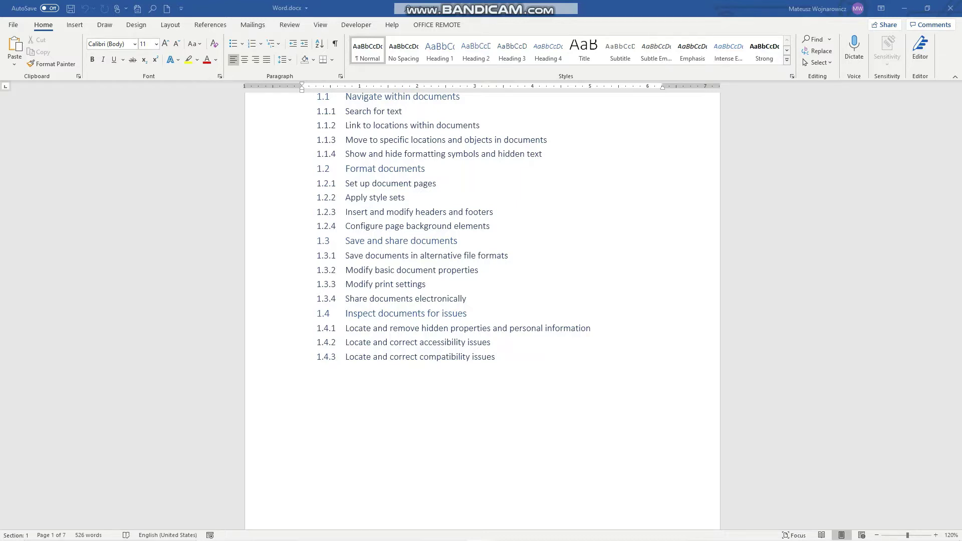
pyautogui.hotkey('ctrl', 's')
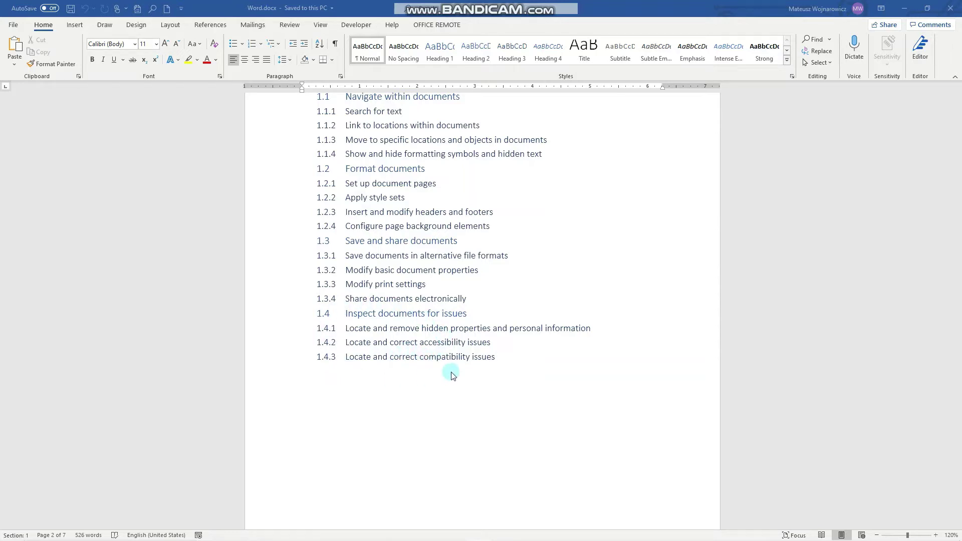
# - Open Inspect Document from File > Info > Check for Issues
pyautogui.click(17, 28)
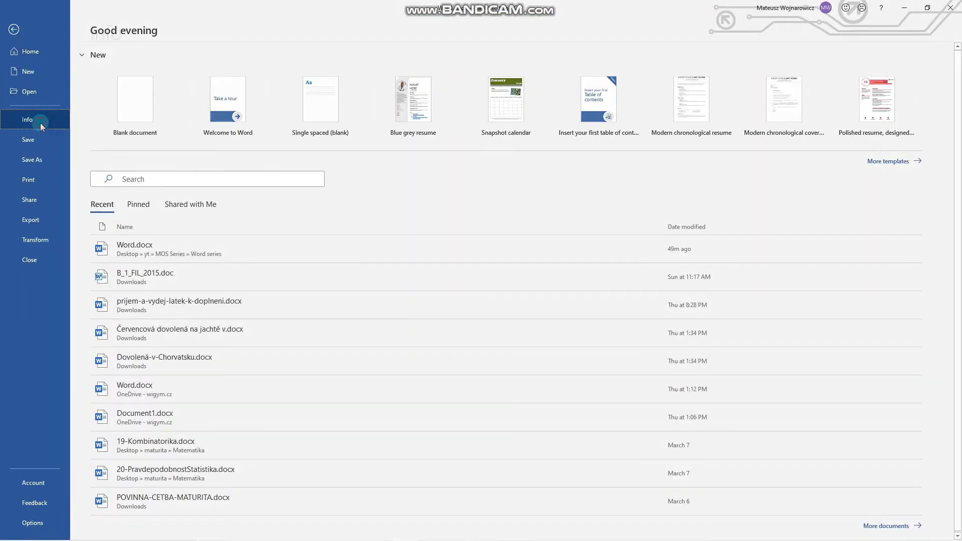
pyautogui.click(40, 123)
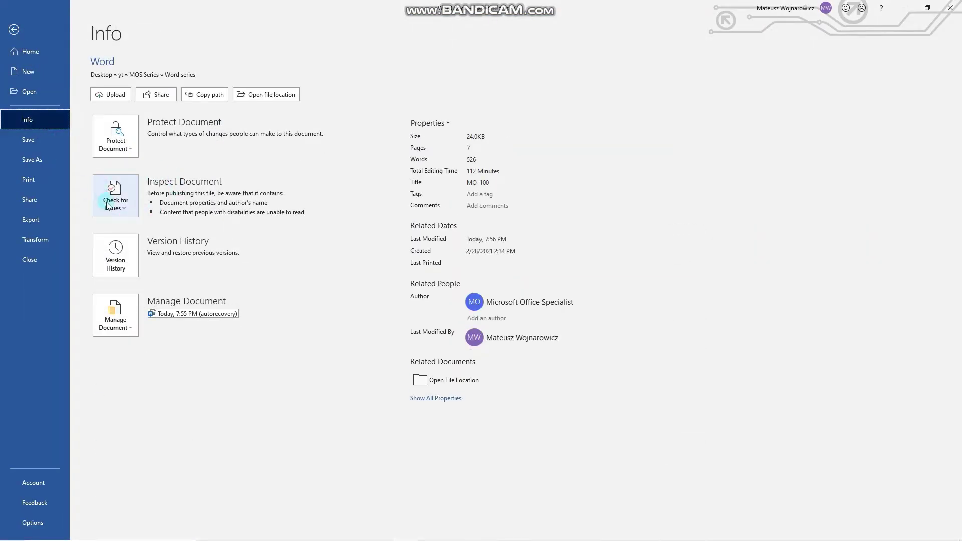
pyautogui.click(125, 200)
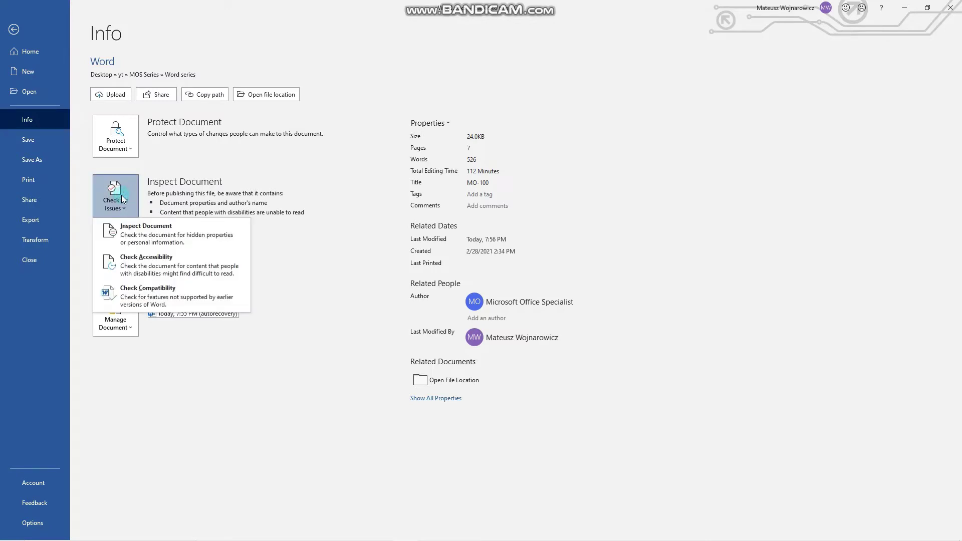
pyautogui.click(170, 233)
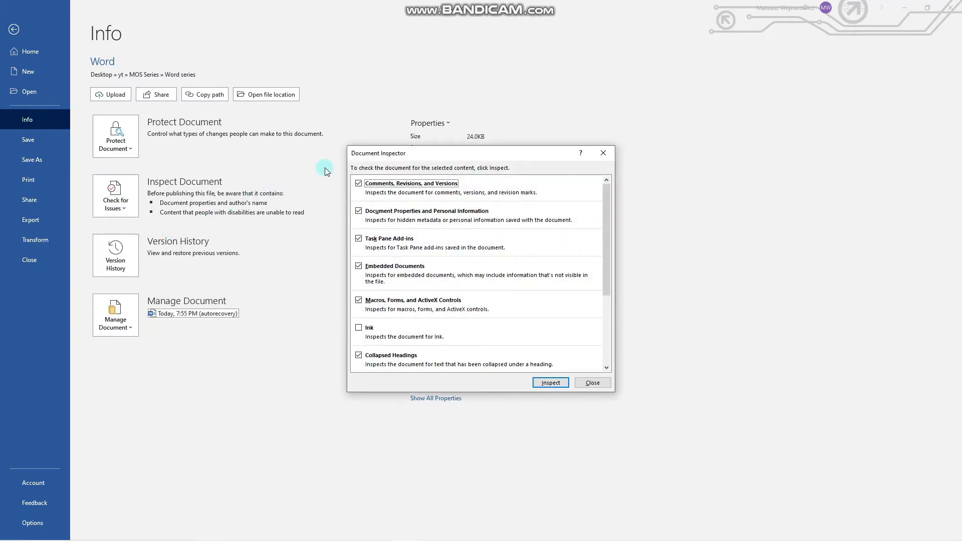
# - Inspect the document, which finds only document properties and author information, then close the inspector
pyautogui.moveTo(365, 158); pyautogui.dragTo(325, 99)
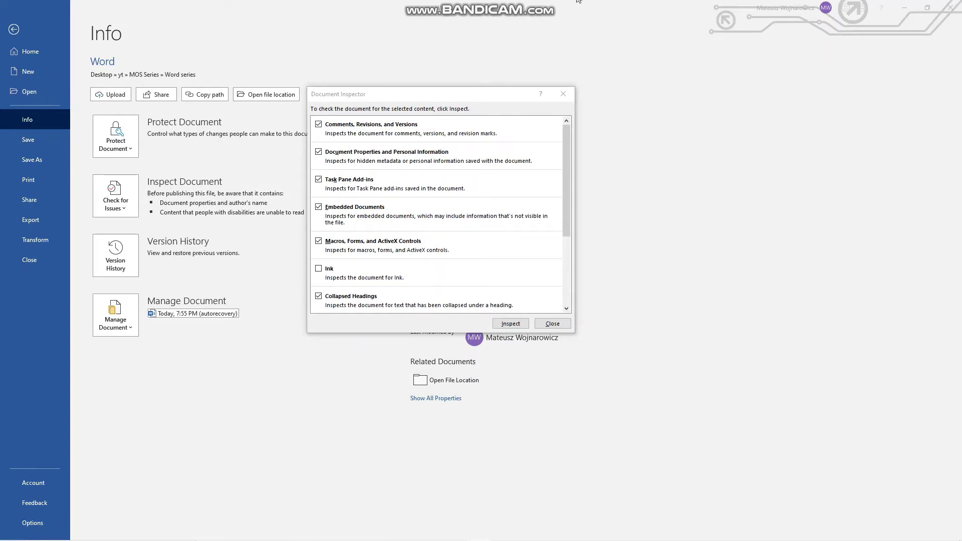
pyautogui.scroll(-5, 437, 135)
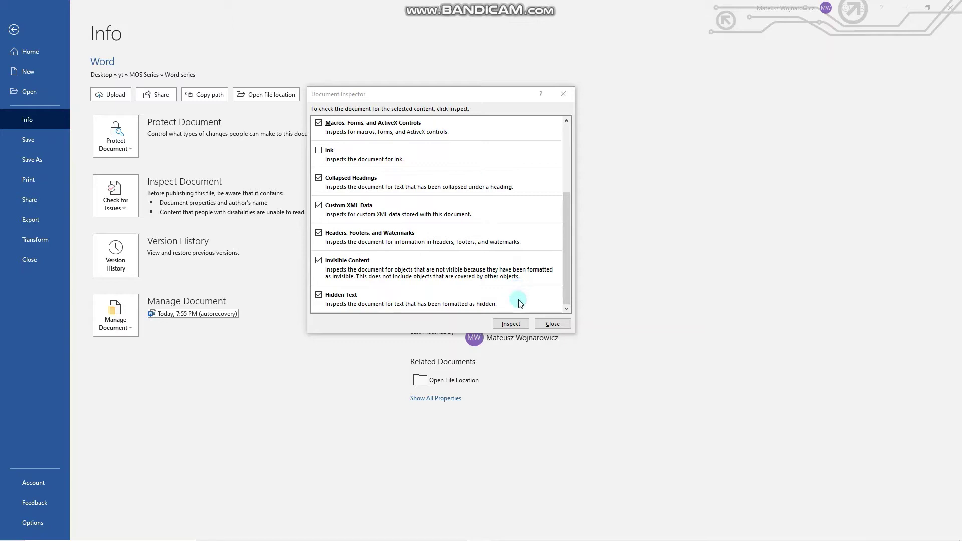
pyautogui.click(517, 324)
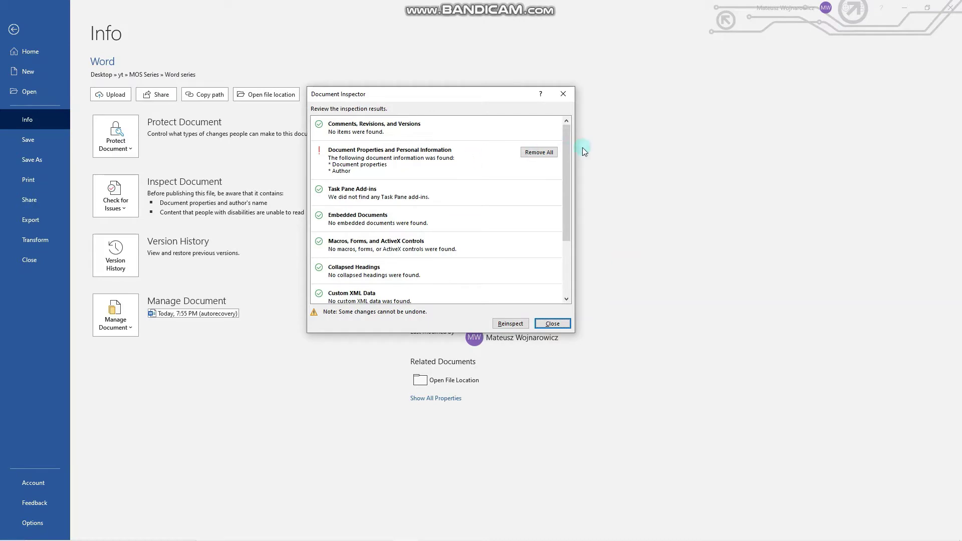
pyautogui.moveTo(566, 143)
pyautogui.mouseDown()
pyautogui.moveTo(560, 217)
pyautogui.moveTo(561, 130)
pyautogui.mouseUp()
pyautogui.moveTo(482, 95); pyautogui.dragTo(501, 94)
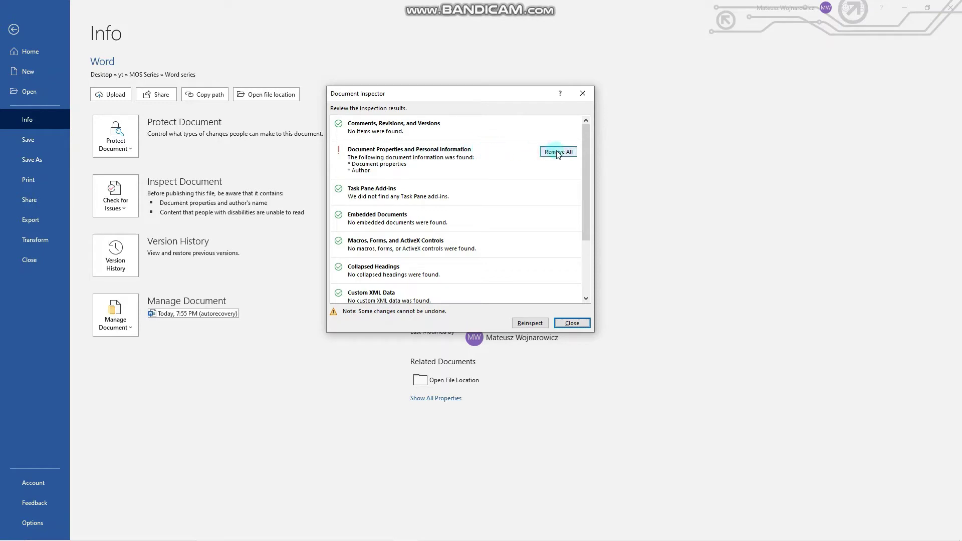
pyautogui.click(572, 323)
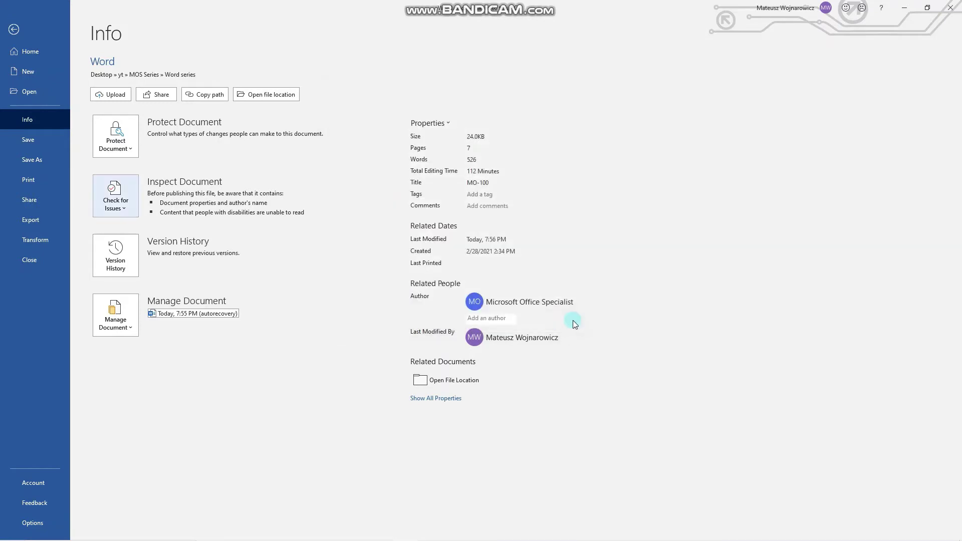
# - Run the Accessibility Checker, jump to the flagged Rectangle 132, and save the document
pyautogui.click(129, 197)
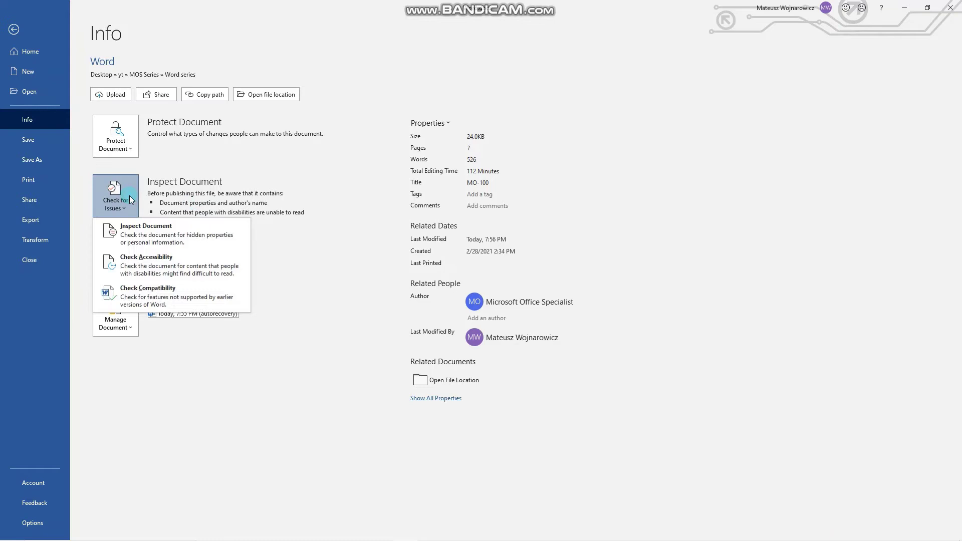
pyautogui.click(175, 261)
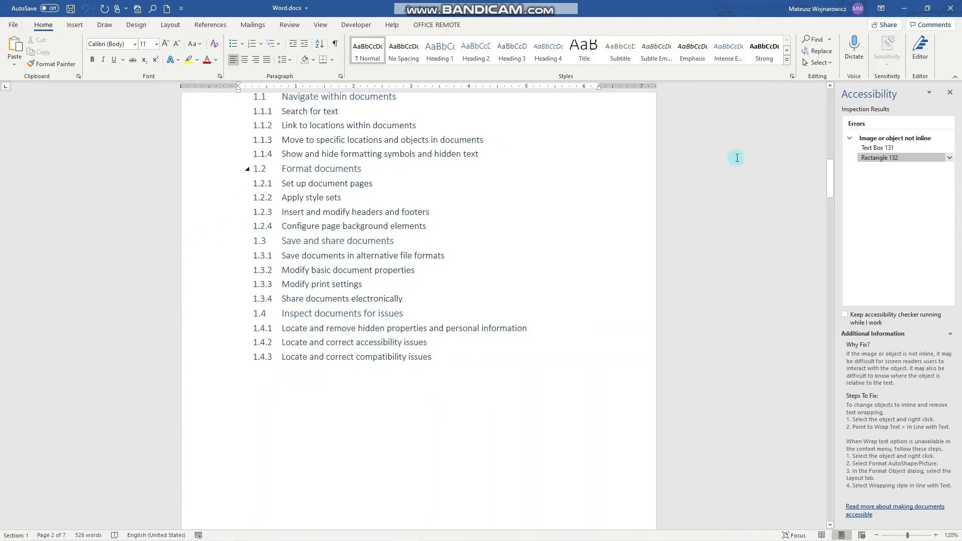
pyautogui.click(894, 160)
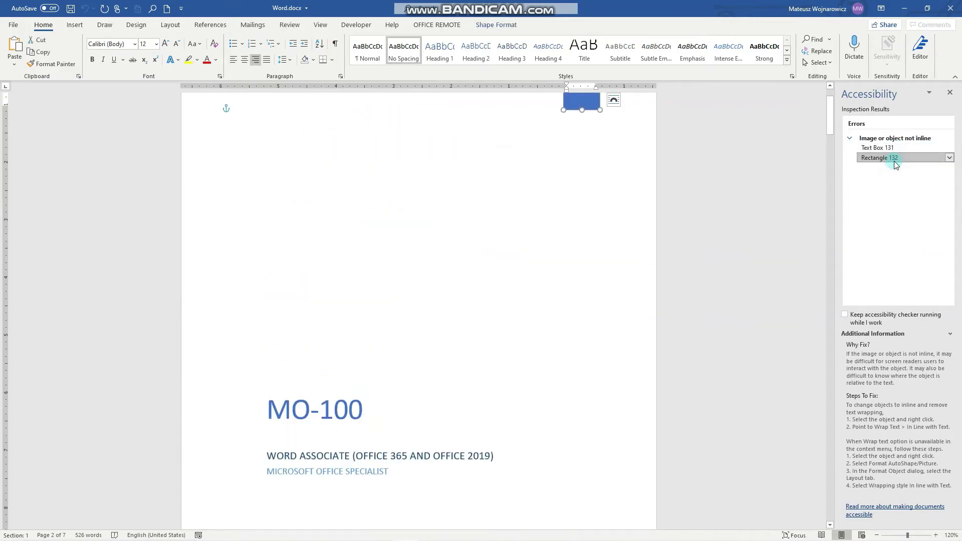
pyautogui.scroll(5, 691, 159)
pyautogui.moveTo(598, 165)
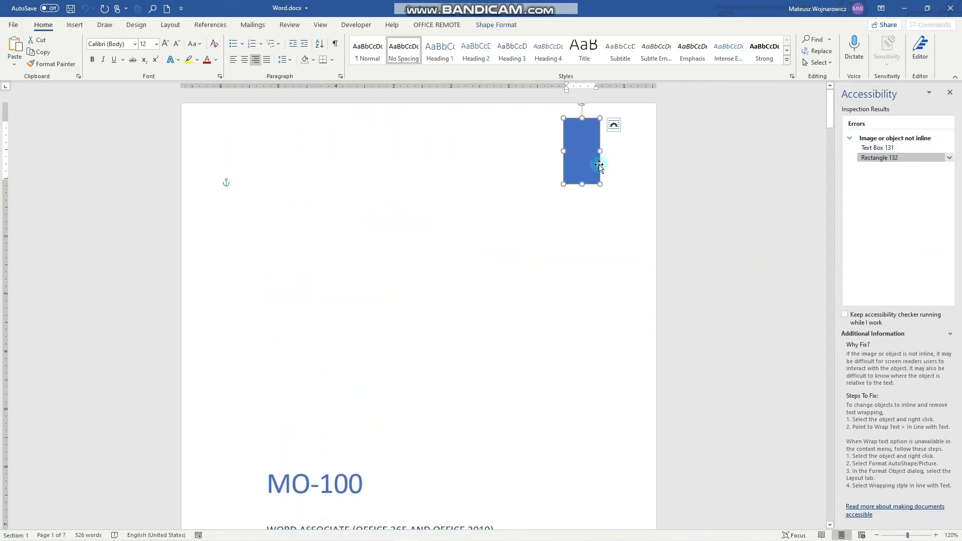
pyautogui.hotkey('ctrl', 's')
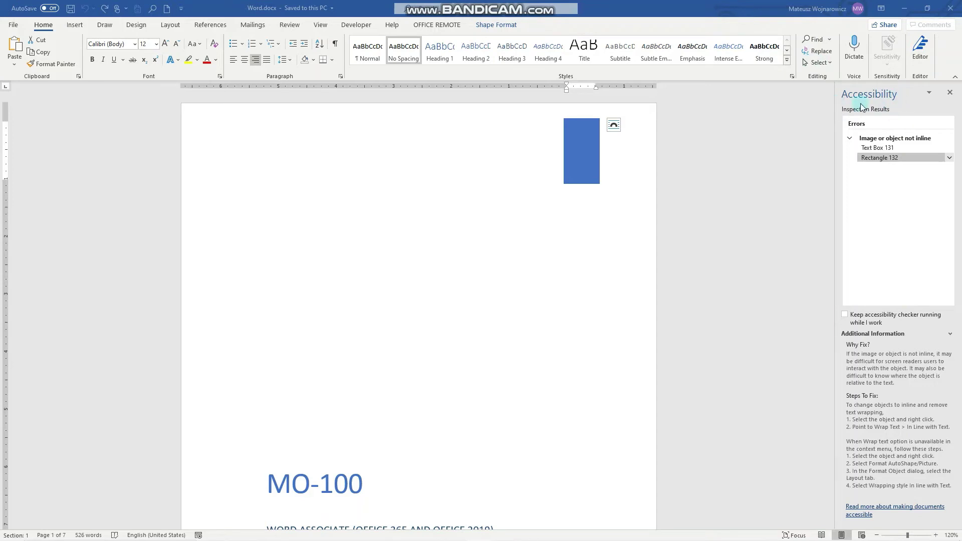
# - Review and dismiss Rectangle 132's recommended fixes, then place the caret after the Manage Documents heading
pyautogui.scroll(-2, 543, 277)
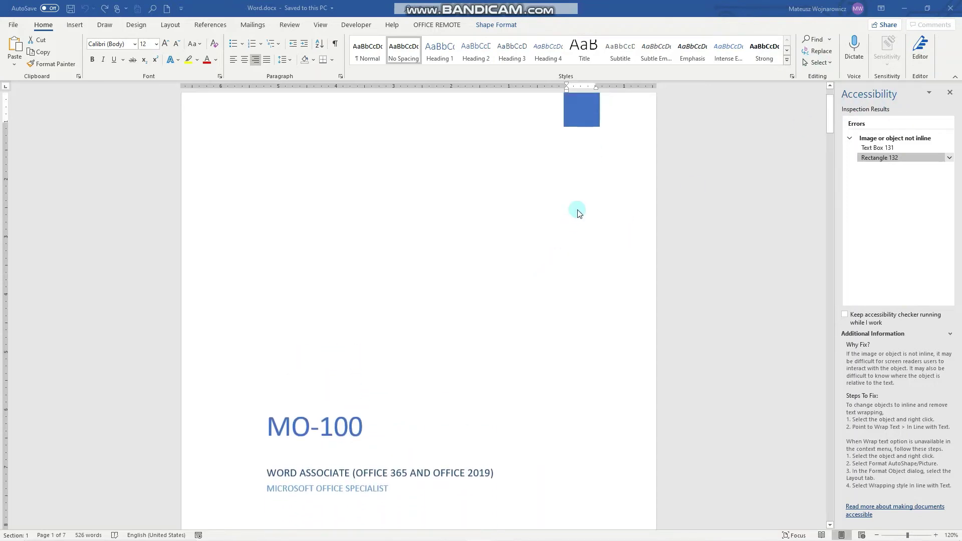
pyautogui.scroll(2, 584, 120)
pyautogui.click(590, 121)
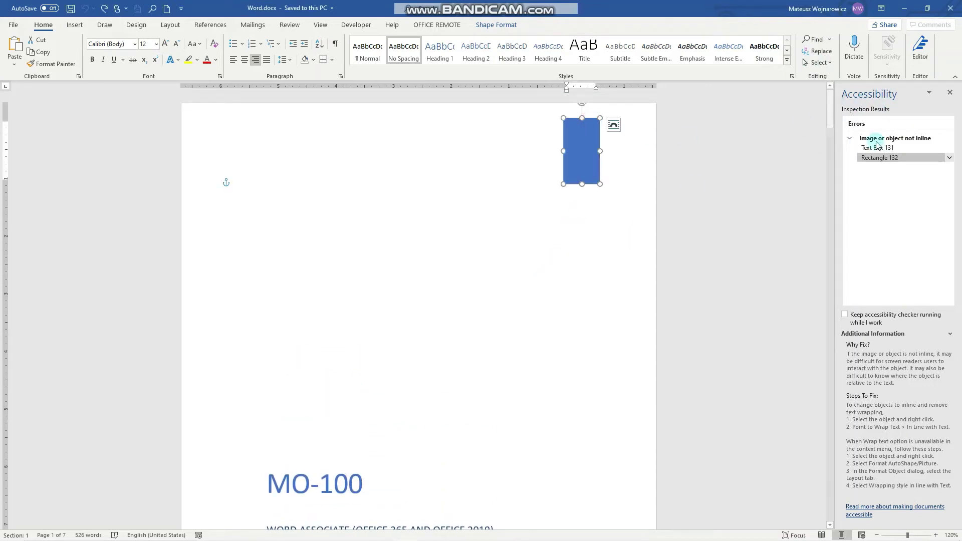
pyautogui.click(949, 157)
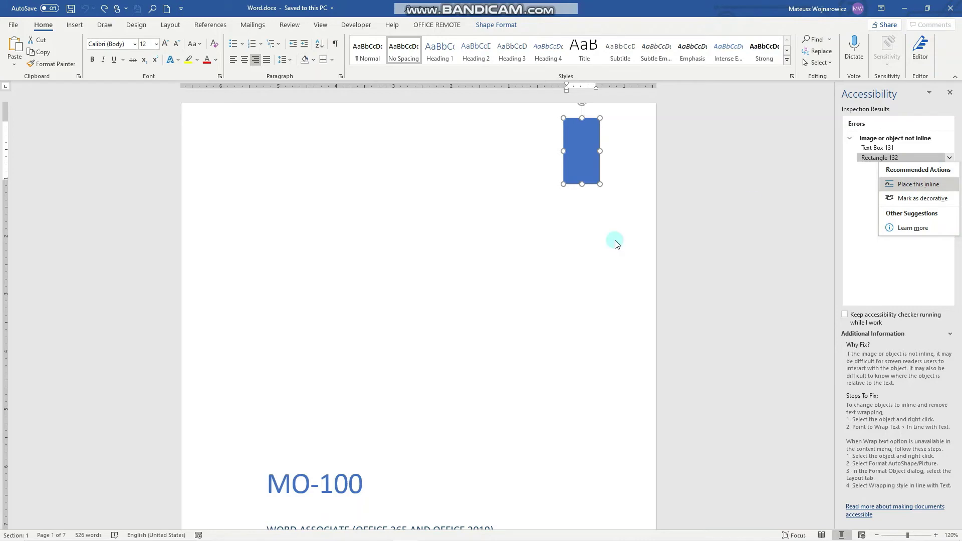
pyautogui.scroll(-8, 515, 300)
pyautogui.click(562, 342)
pyautogui.scroll(-4, 557, 345)
pyautogui.click(391, 396)
# - Insert w1.png from this device on a new line below the Manage Documents heading
pyautogui.press('Return')
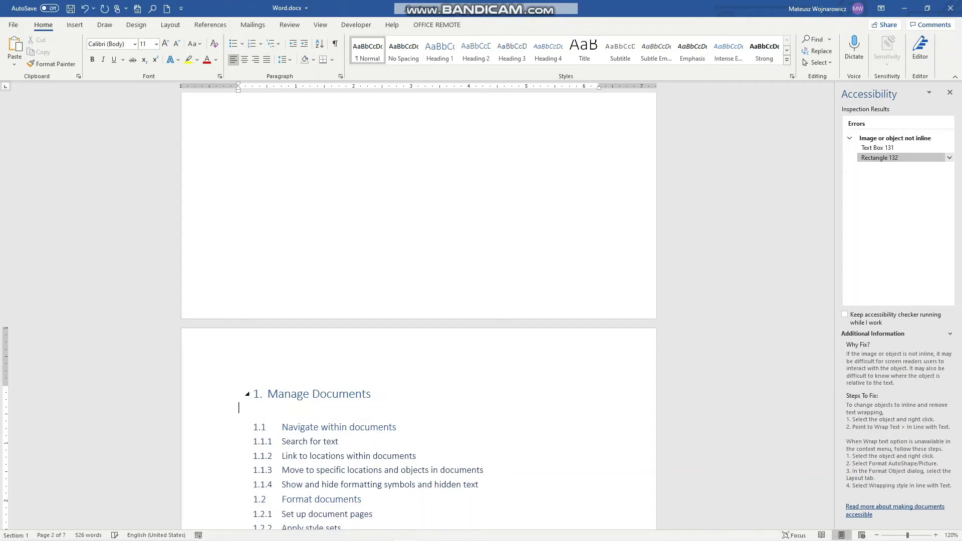
pyautogui.click(77, 25)
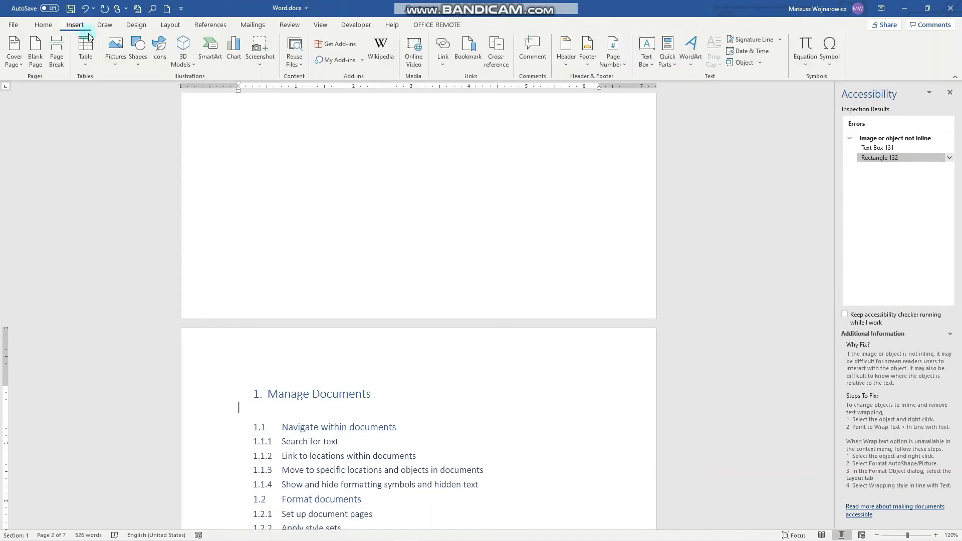
pyautogui.click(115, 50)
pyautogui.click(134, 92)
pyautogui.doubleClick(161, 108)
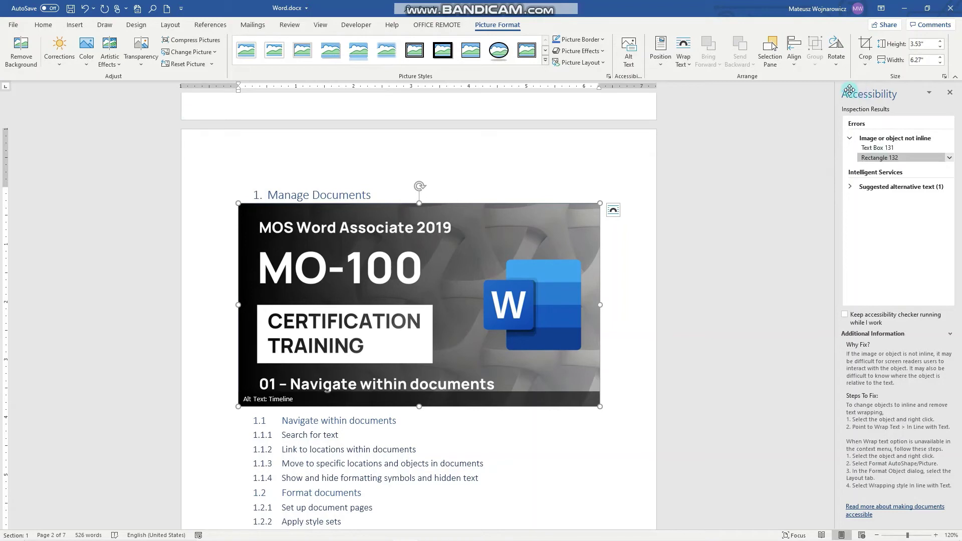
# - Review and verify the auto-generated alt text for Picture 2
pyautogui.click(850, 188)
pyautogui.click(909, 197)
pyautogui.click(950, 196)
pyautogui.click(950, 196)
pyautogui.click(950, 196)
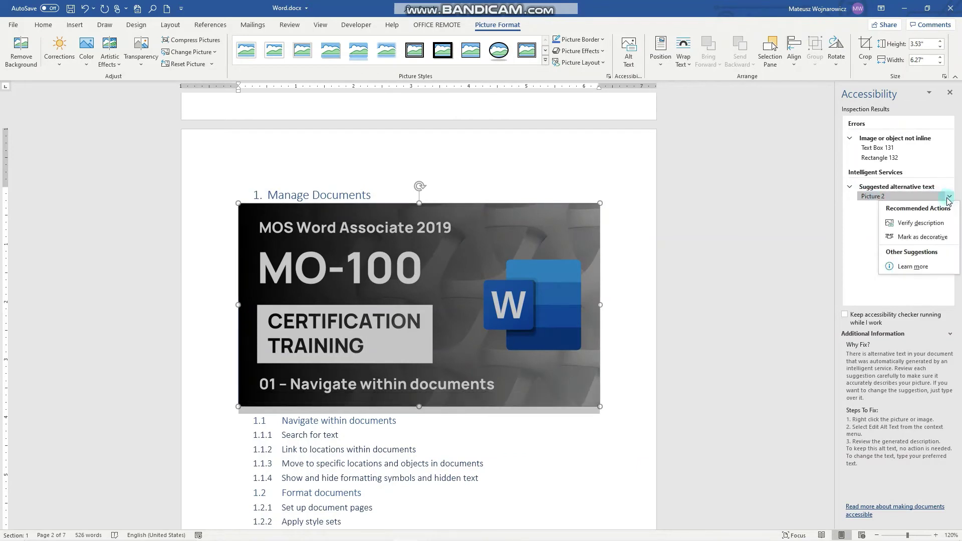
pyautogui.click(942, 223)
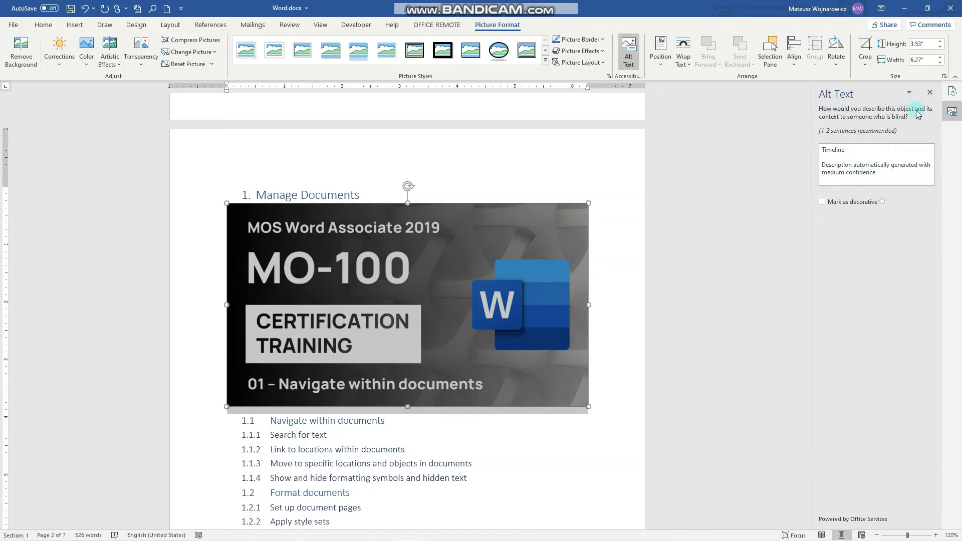
pyautogui.click(860, 156)
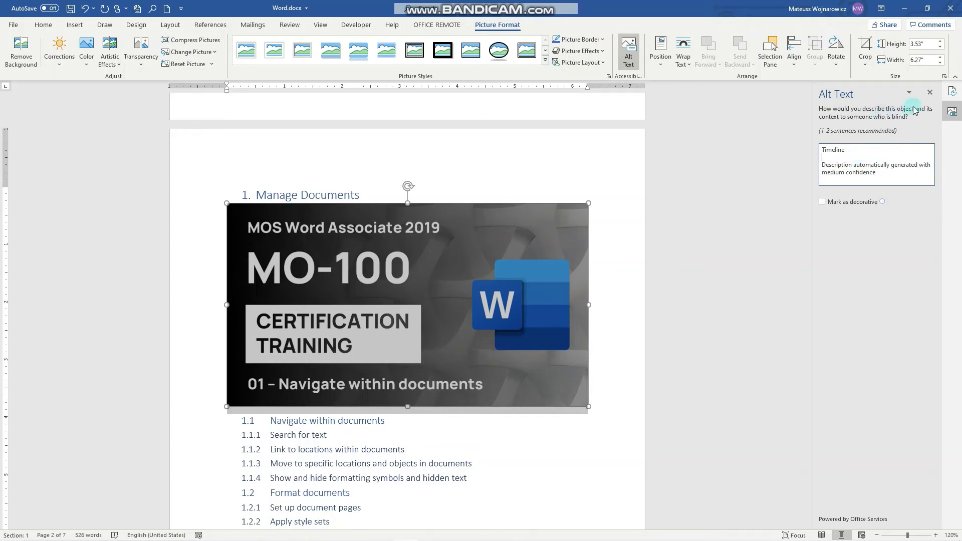
# - Close the alt text and accessibility panes and go to the File start page
pyautogui.click(929, 93)
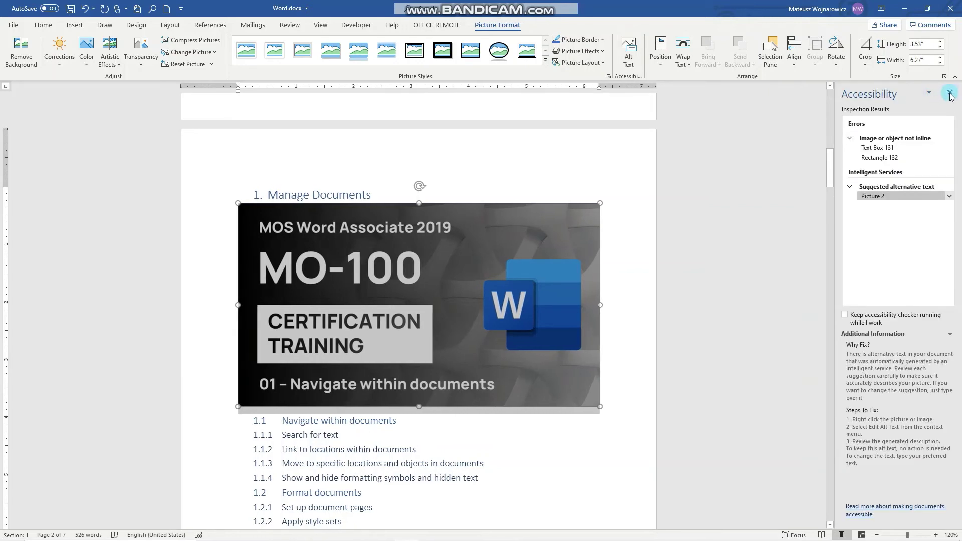
pyautogui.click(950, 94)
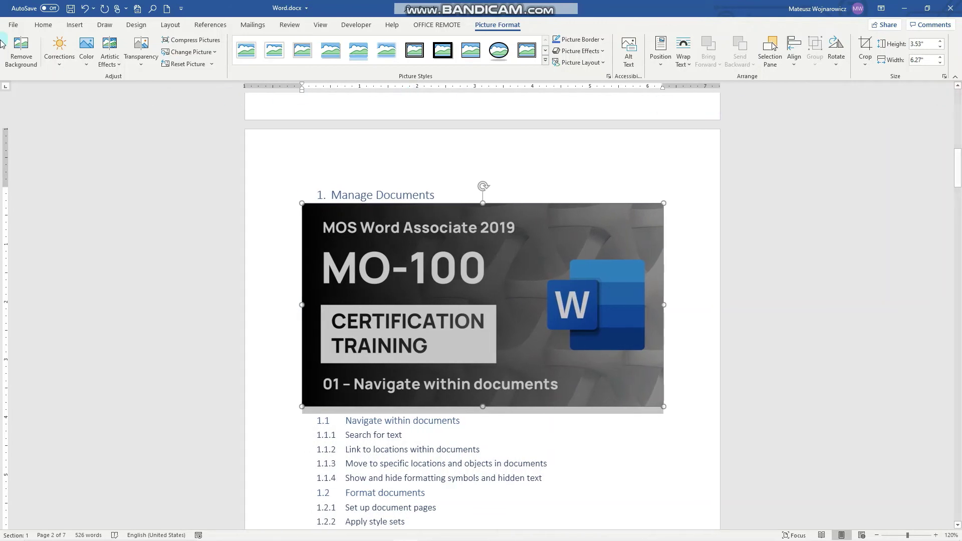
pyautogui.click(13, 24)
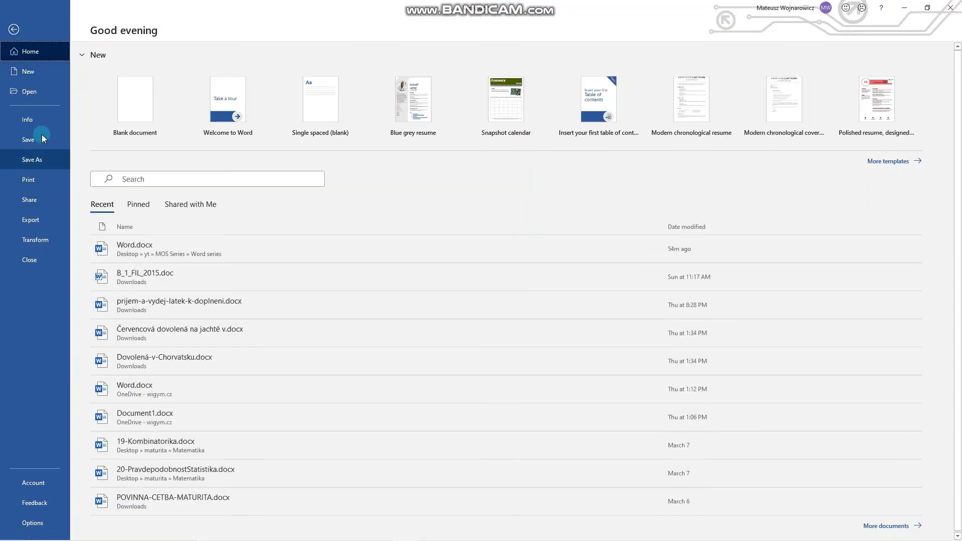
# - Run Check Compatibility for Word 97-2003, 2007 and 2010, and reposition the results dialog
pyautogui.click(43, 120)
pyautogui.click(130, 206)
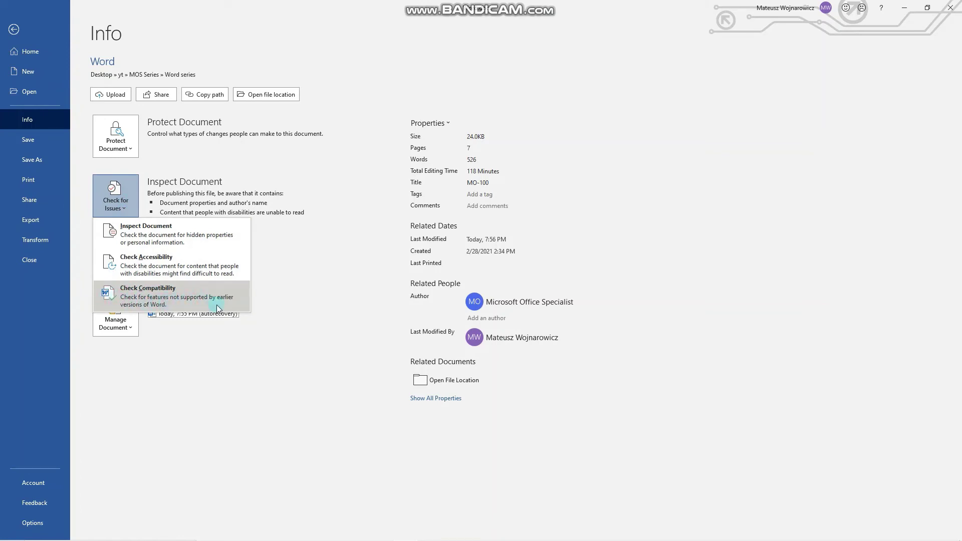
pyautogui.click(184, 300)
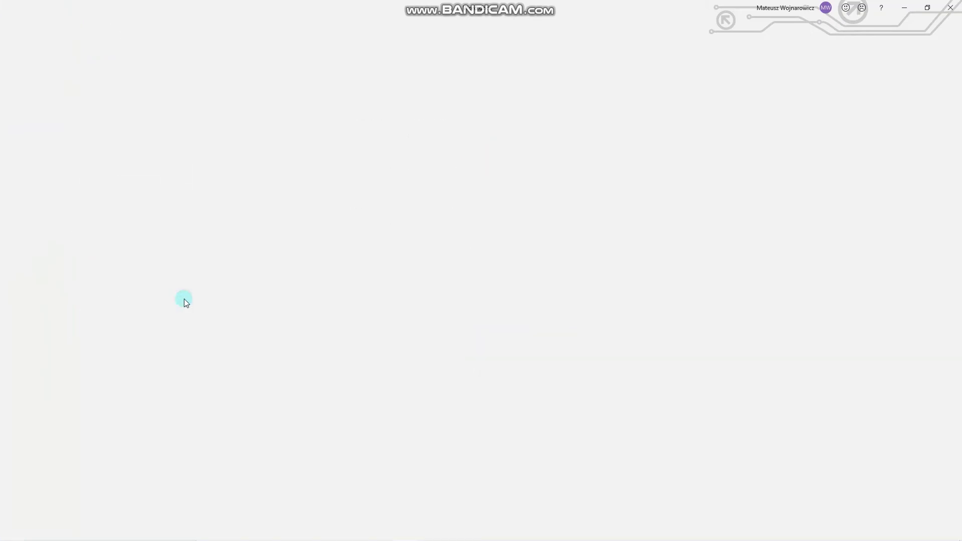
pyautogui.click(428, 243)
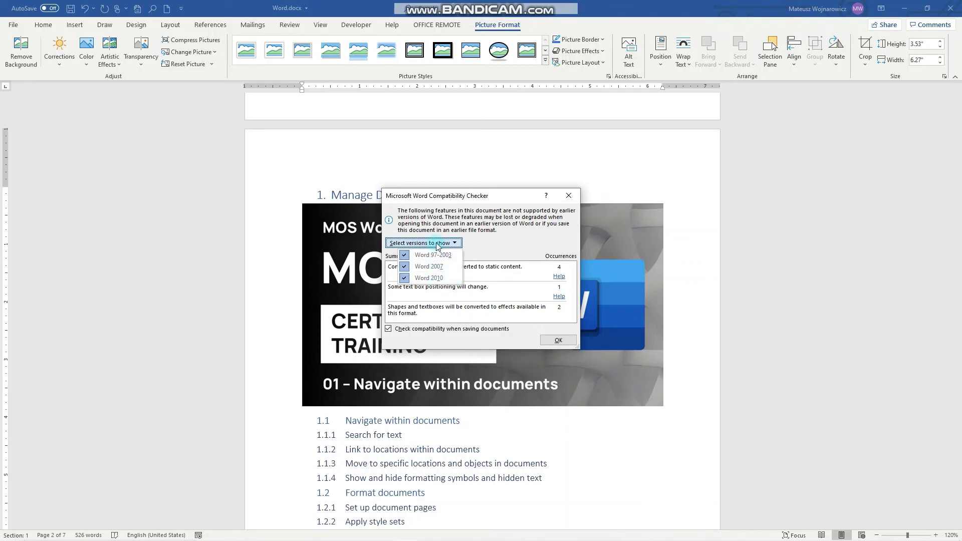
pyautogui.click(438, 245)
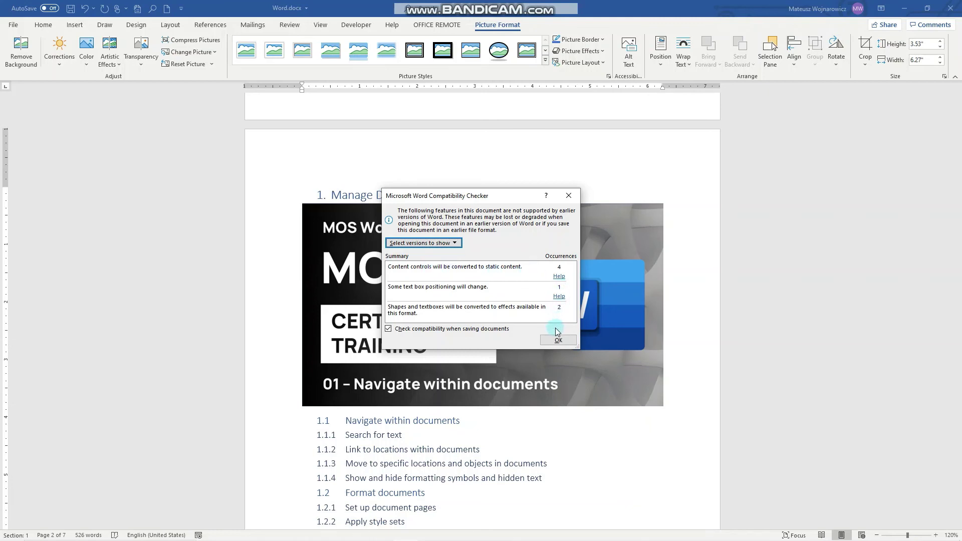
pyautogui.moveTo(480, 196); pyautogui.dragTo(459, 139)
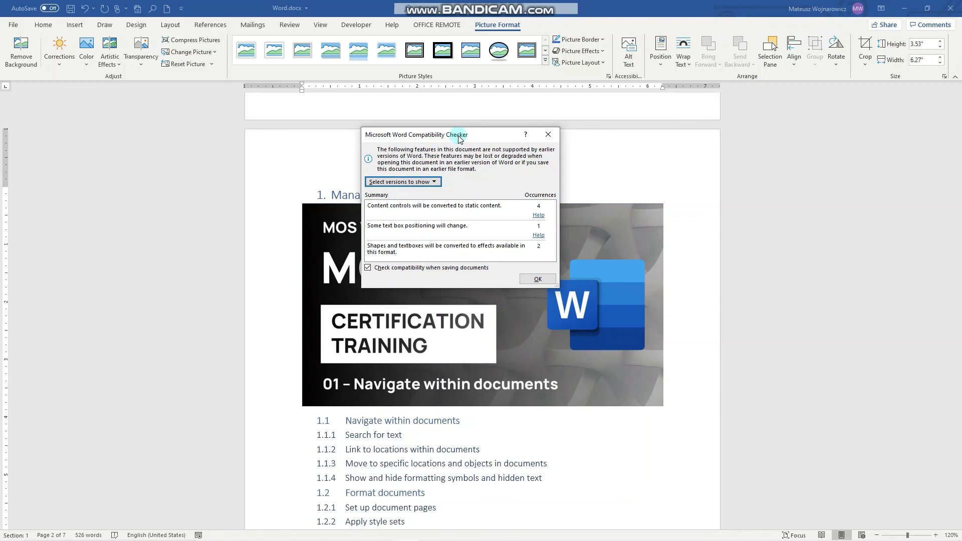
pyautogui.moveTo(454, 139); pyautogui.dragTo(404, 171)
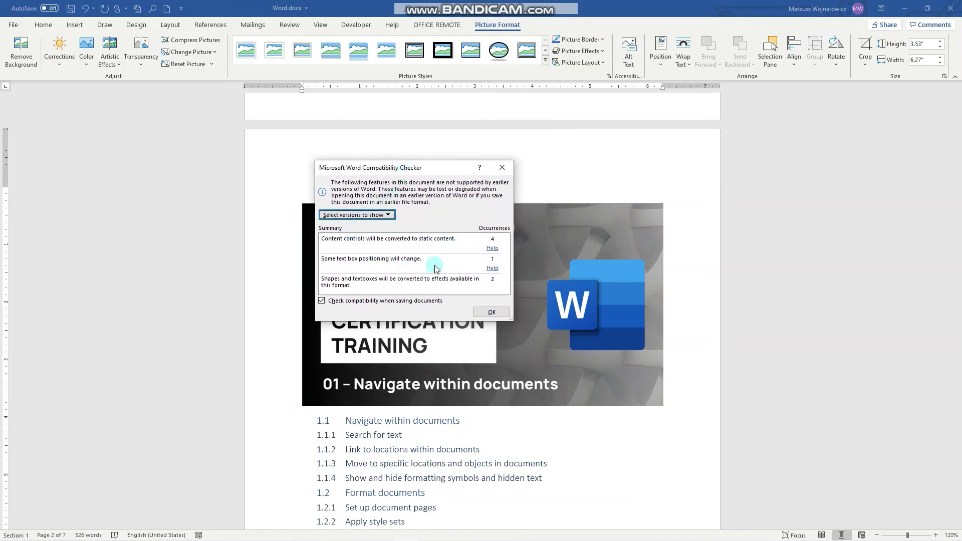